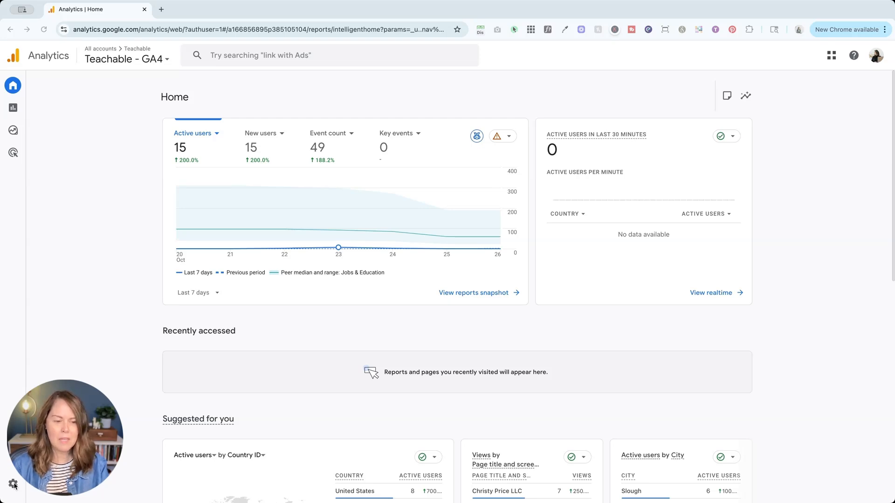
Start creating a new Analytics account from the admin settings and name it AJSC
{"action": "left_click", "coordinate": [14, 484]}
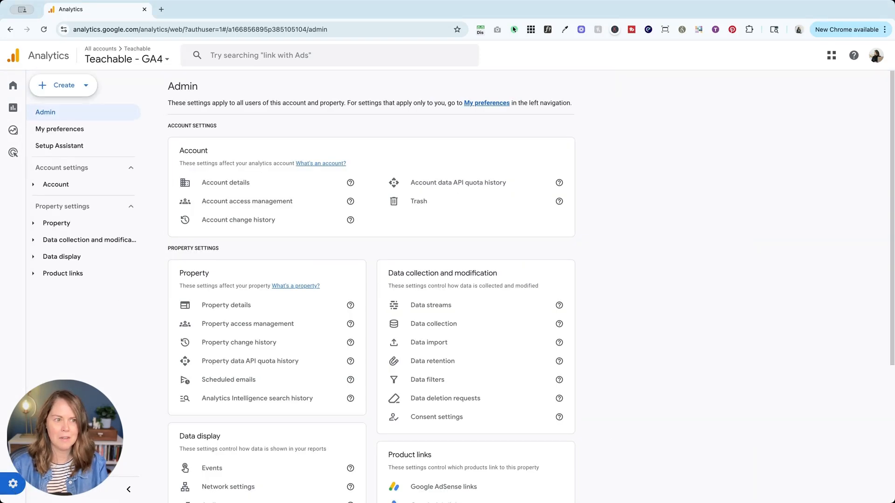
{"action": "left_click", "coordinate": [57, 85]}
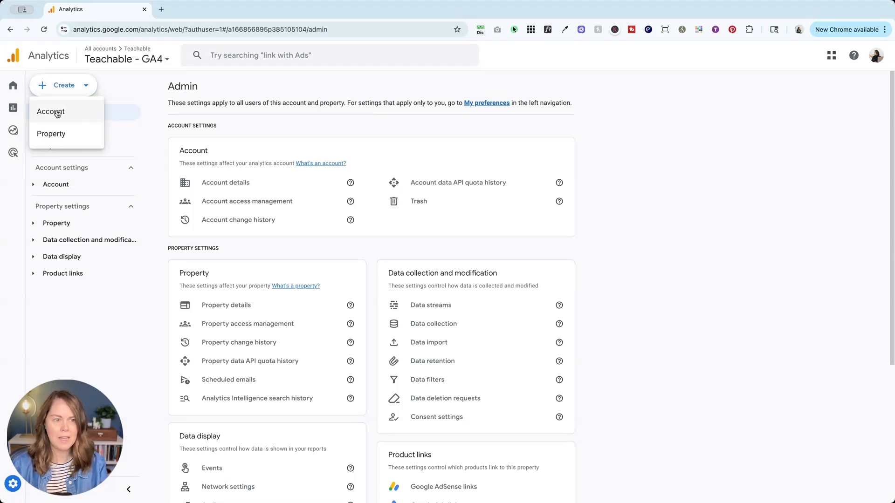
{"action": "left_click", "coordinate": [57, 113]}
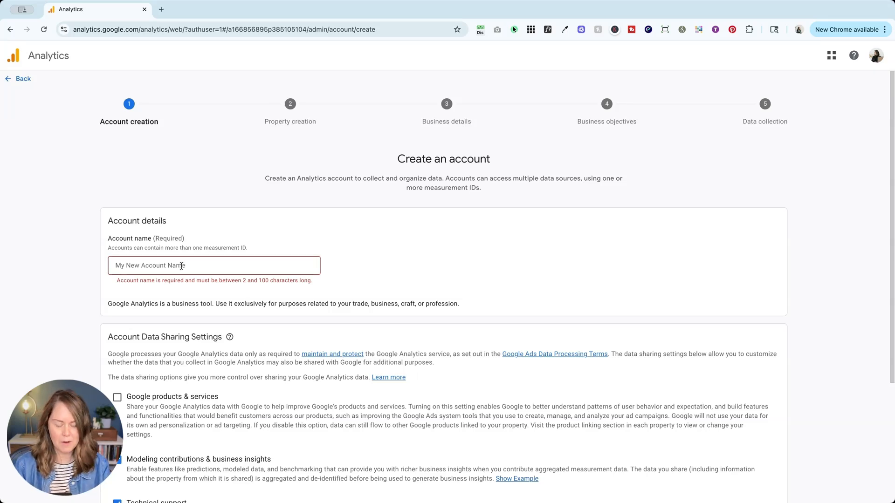
{"action": "left_click", "coordinate": [181, 266]}
{"action": "type", "text": "AJSC"}
Enable Google products & services data sharing for the new account and continue to property creation
{"action": "scroll", "coordinate": [185, 233], "scroll_direction": "down", "scroll_amount": 4}
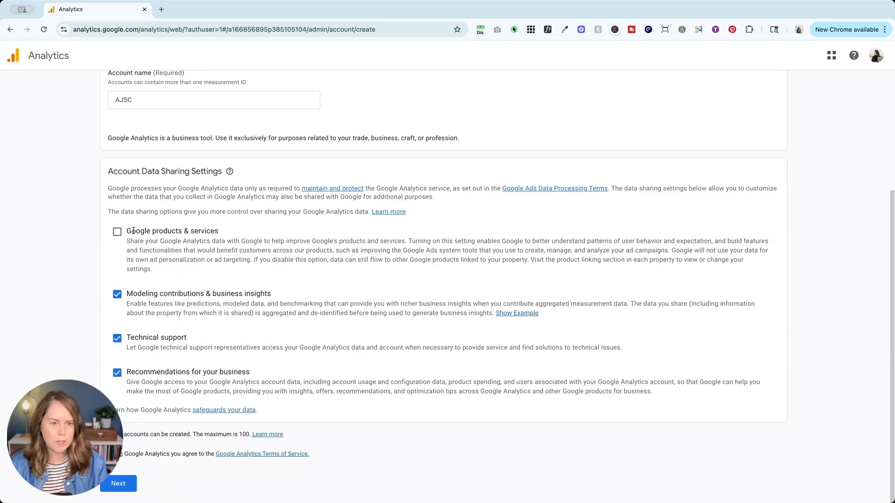
{"action": "left_click", "coordinate": [117, 232]}
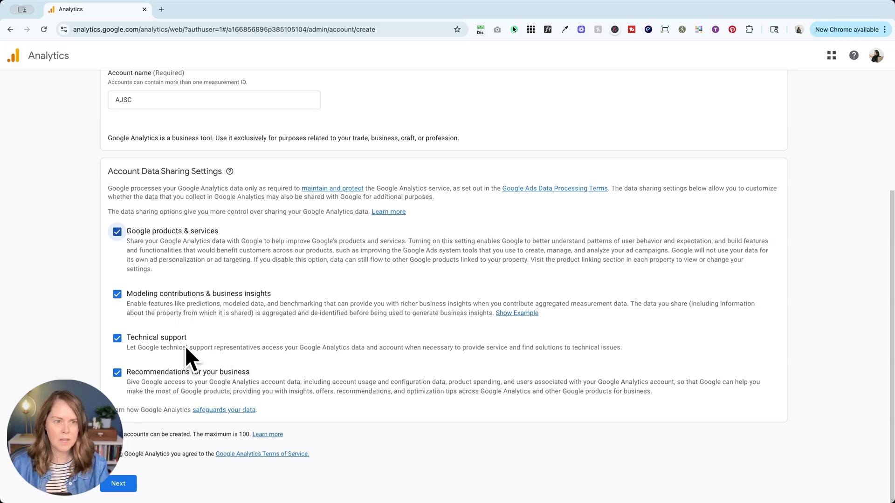
{"action": "left_click", "coordinate": [119, 488]}
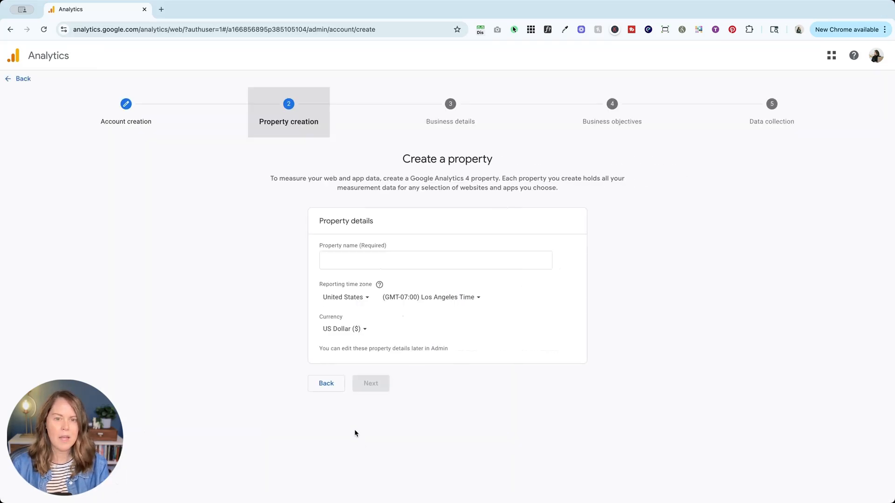
Name the property "AJSC website" and continue to the business details
{"action": "left_click", "coordinate": [342, 261]}
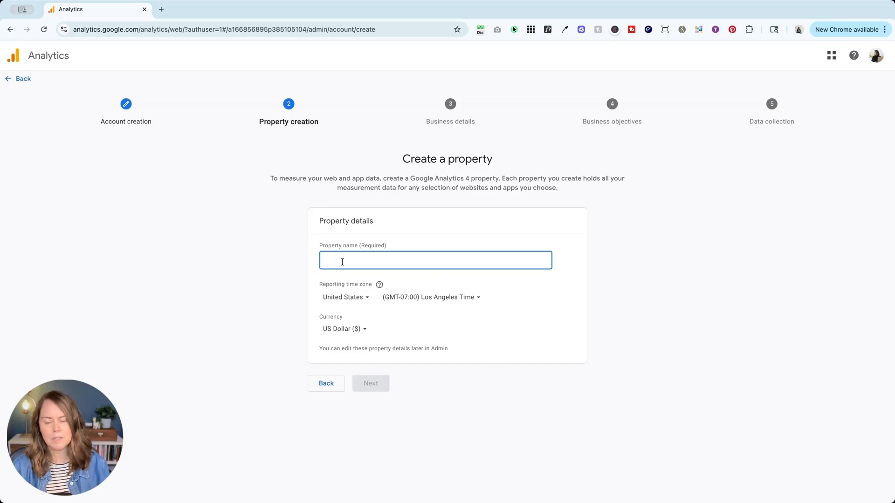
{"action": "type", "text": "AJSC website"}
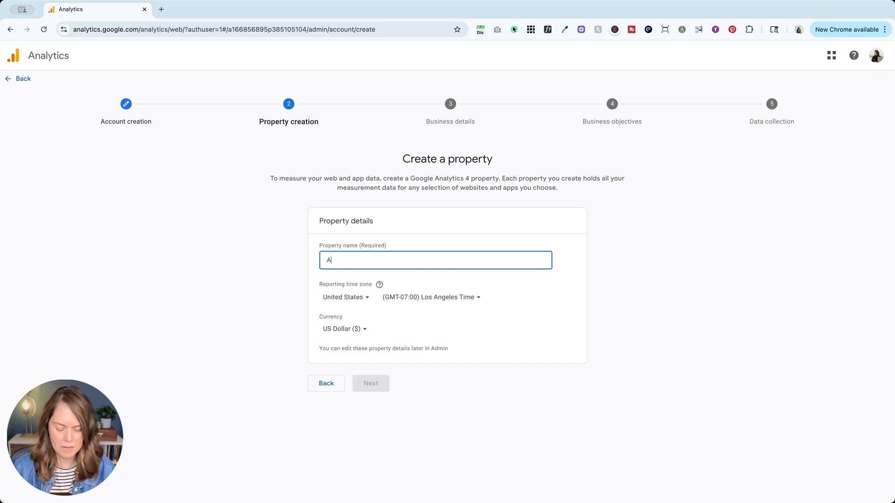
{"action": "left_click", "coordinate": [408, 279]}
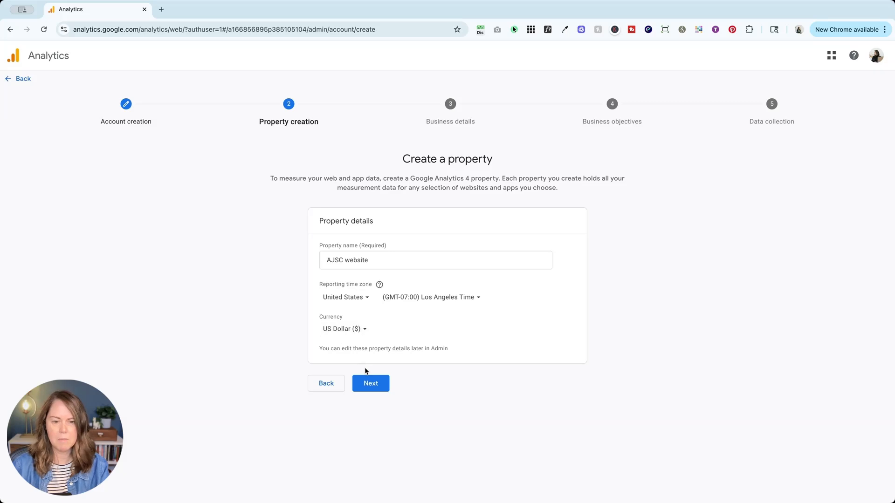
{"action": "left_click", "coordinate": [372, 382]}
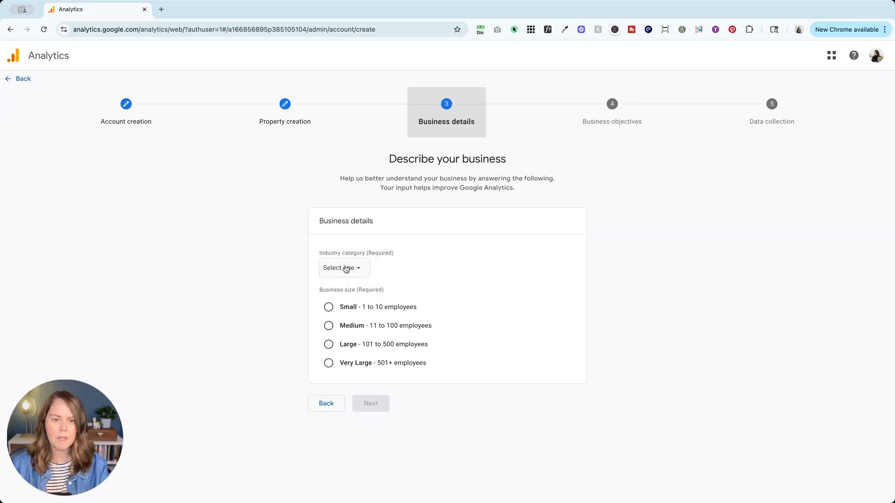
Set the industry category to Health and the business size to Medium (11 to 100 employees), and continue
{"action": "left_click", "coordinate": [346, 269]}
{"action": "scroll", "coordinate": [346, 321], "scroll_direction": "down", "scroll_amount": 5}
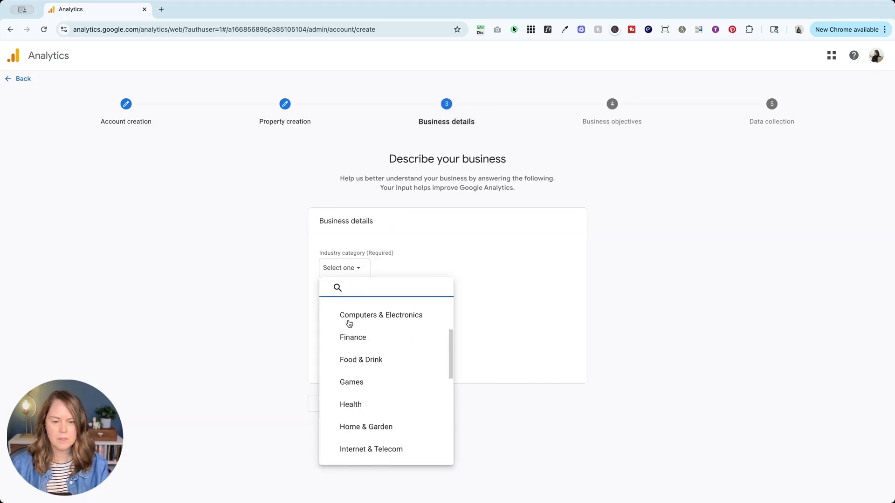
{"action": "left_click", "coordinate": [391, 343]}
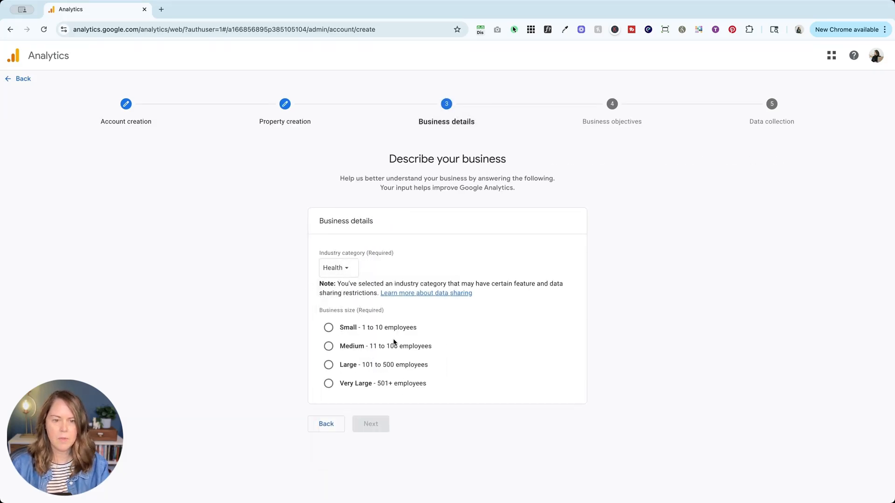
{"action": "left_click", "coordinate": [329, 346]}
{"action": "left_click", "coordinate": [370, 424]}
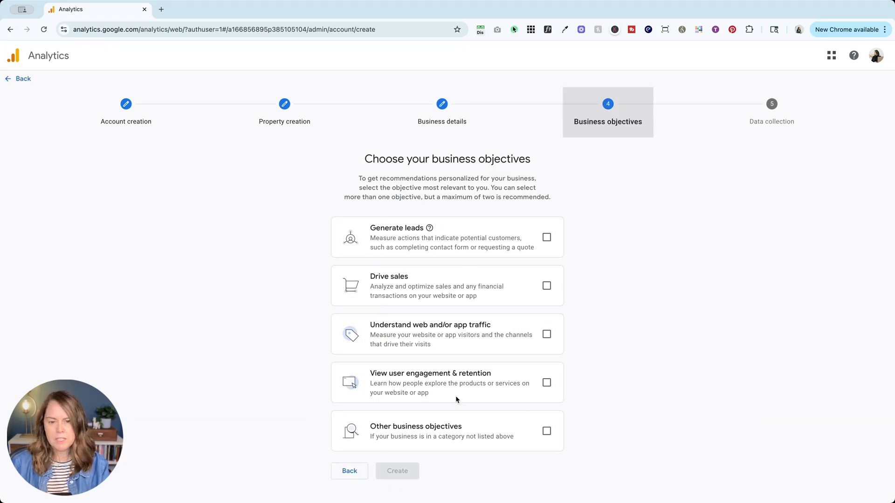
Create the account with the "Understand web and/or app traffic" objective, accepting the Terms of Service and the Data Processing Terms
{"action": "left_click", "coordinate": [547, 336]}
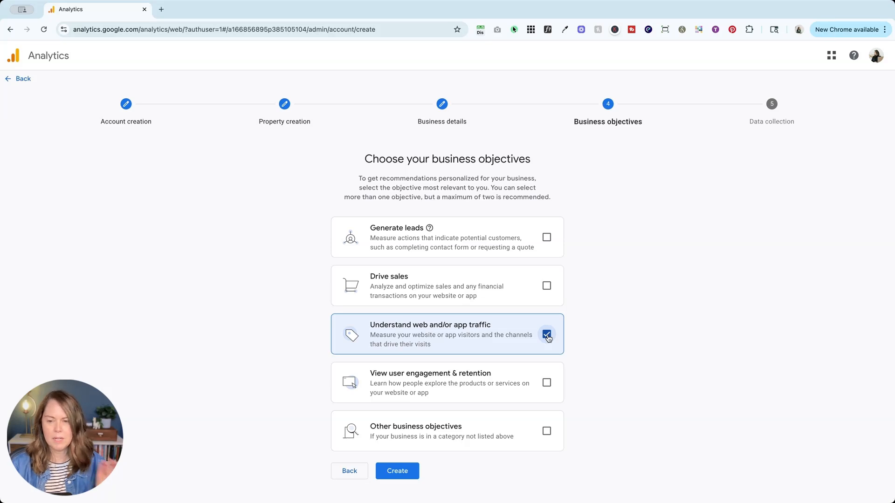
{"action": "left_click", "coordinate": [396, 472]}
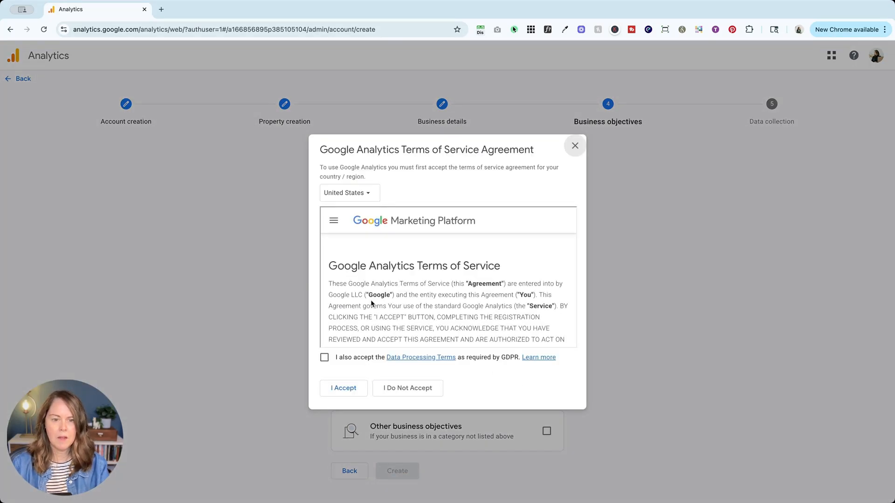
{"action": "scroll", "coordinate": [372, 303], "scroll_direction": "down", "scroll_amount": 20}
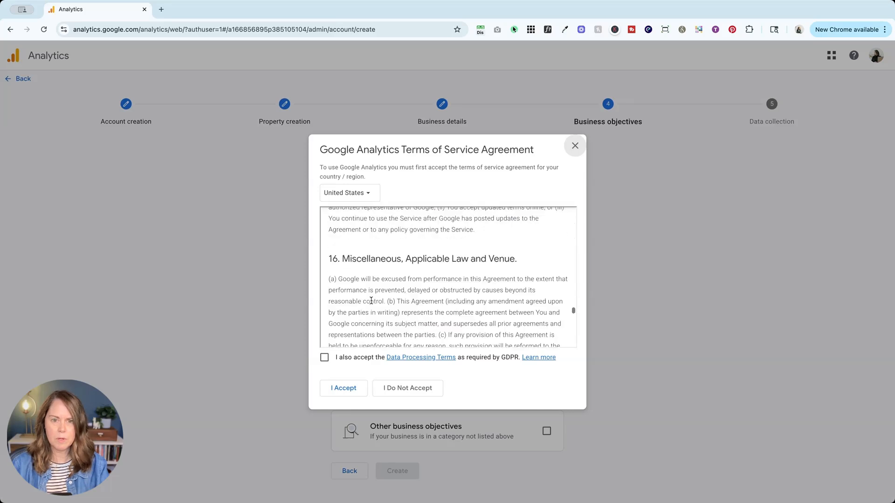
{"action": "scroll", "coordinate": [371, 301], "scroll_direction": "down", "scroll_amount": 10}
{"action": "left_click", "coordinate": [324, 357]}
{"action": "left_click", "coordinate": [343, 386]}
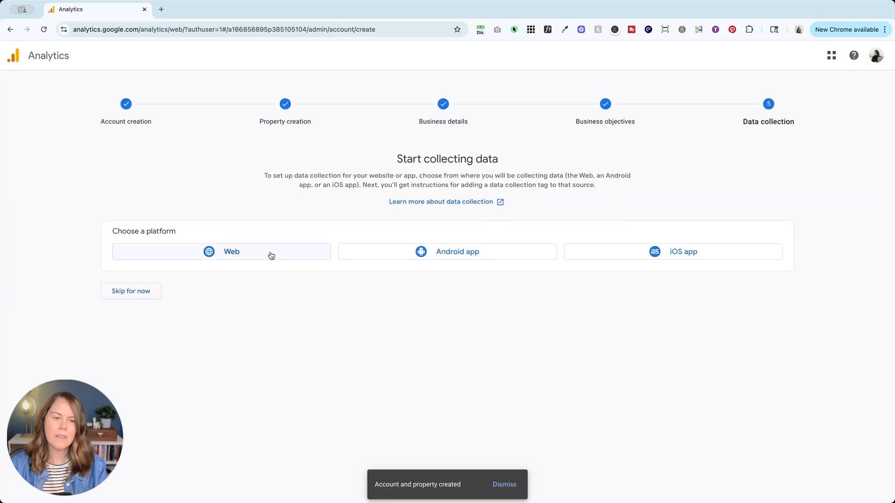
{"action": "left_click", "coordinate": [269, 252]}
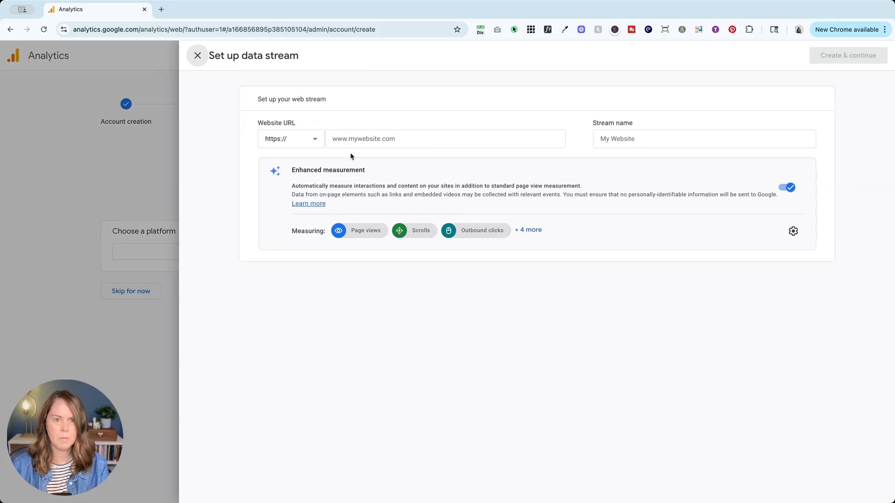
{"action": "left_click", "coordinate": [351, 140]}
{"action": "type", "text": "https://www.ajsctucson.com/"}
{"action": "left_click_drag", "start_coordinate": [353, 138], "coordinate": [420, 139]}
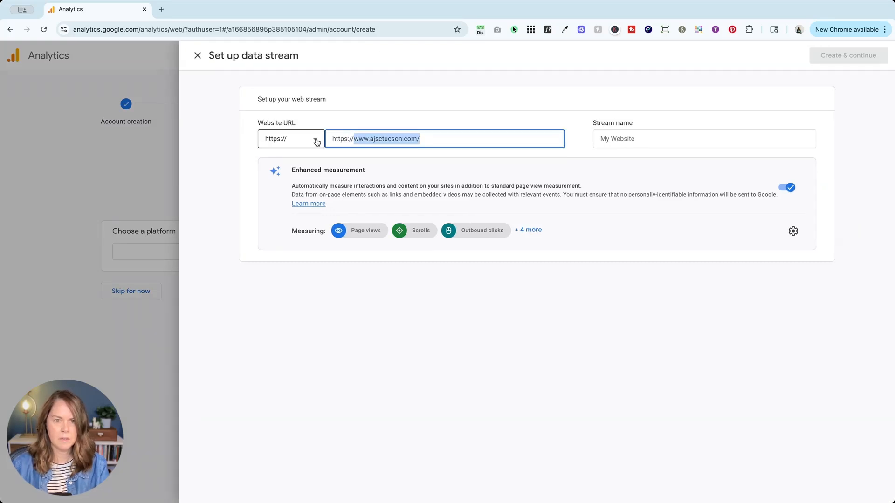
{"action": "left_click", "coordinate": [352, 140]}
{"action": "double_click", "coordinate": [355, 142]}
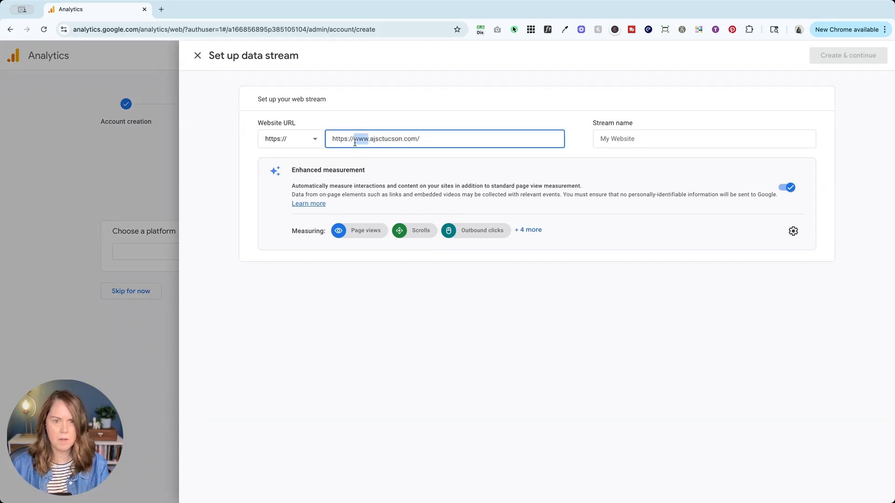
{"action": "key", "text": "Left"}
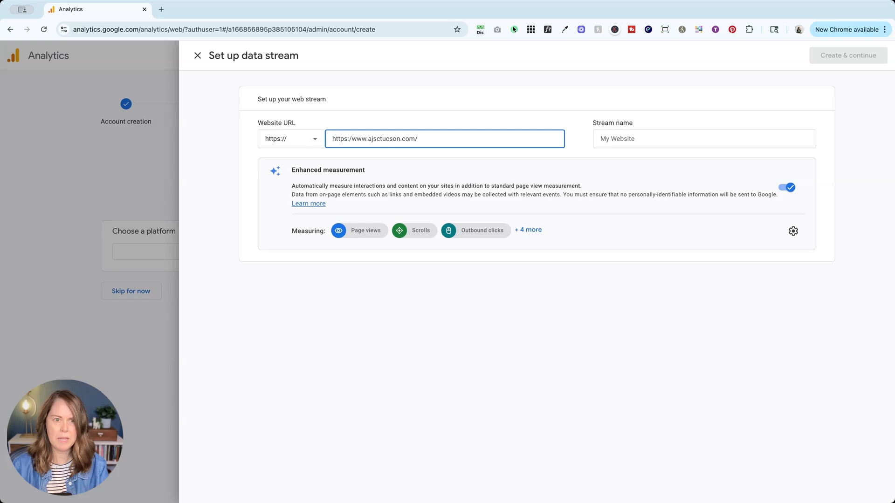
{"action": "key", "text": "BackSpace"}
{"action": "key", "text": "BackSpace"}
{"action": "key", "text": "BackSpace"}
{"action": "key", "text": "BackSpace"}
{"action": "key", "text": "BackSpace"}
{"action": "key", "text": "BackSpace"}
{"action": "key", "text": "BackSpace"}
{"action": "key", "text": "BackSpace"}
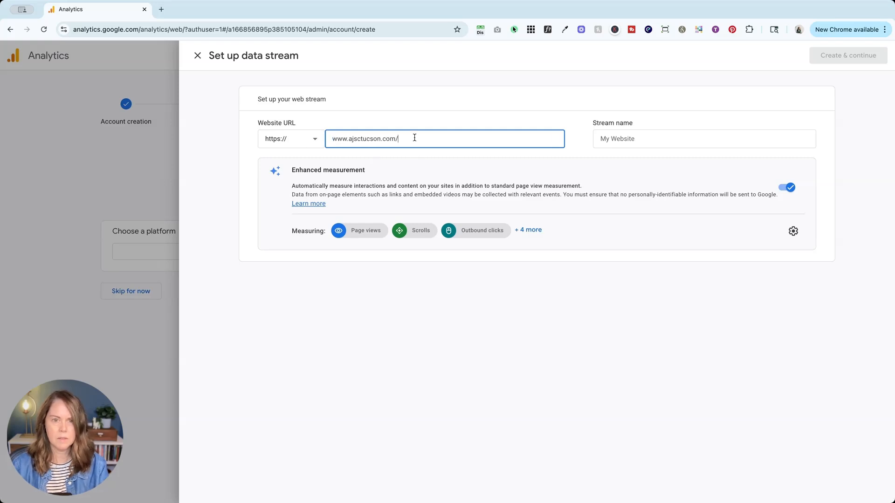
Name the data stream "website" and create it
{"action": "left_click", "coordinate": [615, 138]}
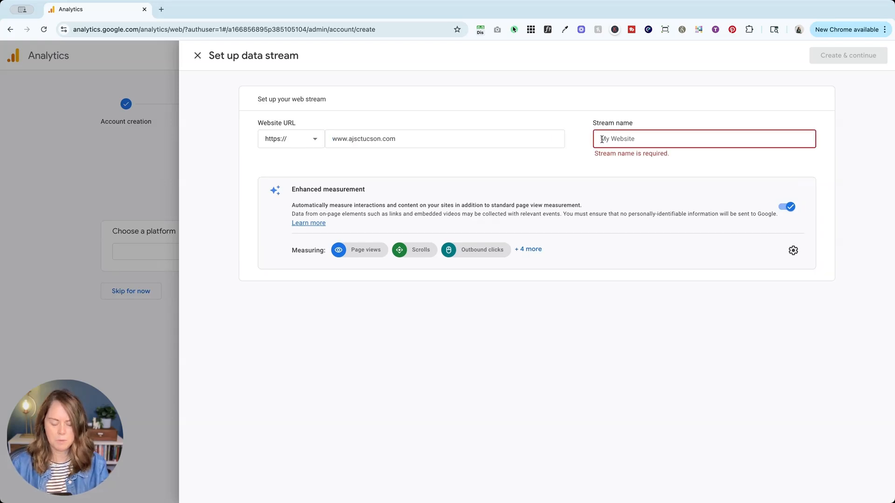
{"action": "type", "text": "webs"}
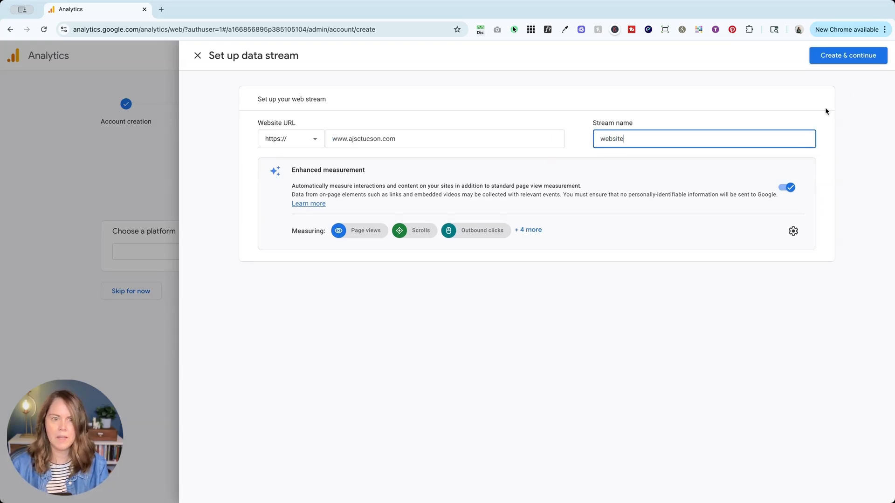
{"action": "type", "text": "ite"}
{"action": "left_click", "coordinate": [838, 55]}
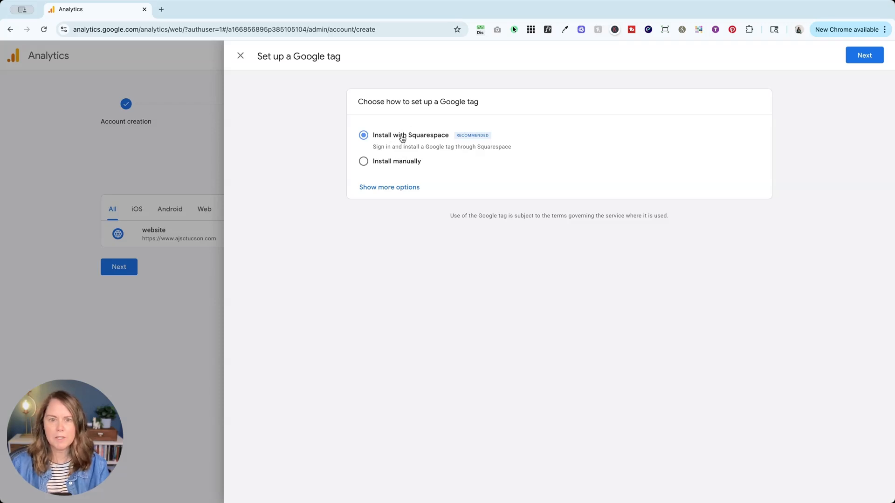
Continue with the Squarespace installation of the Google tag and copy the tag ID
{"action": "left_click", "coordinate": [879, 56]}
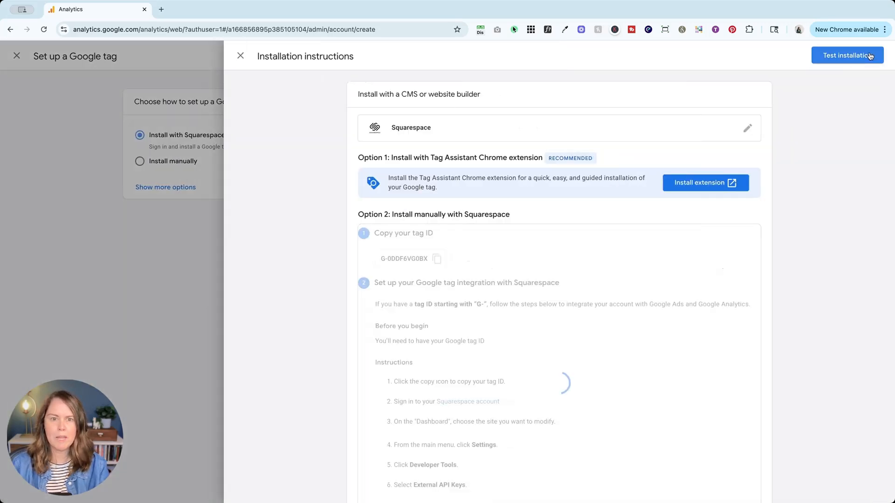
{"action": "scroll", "coordinate": [466, 219], "scroll_direction": "down", "scroll_amount": 3}
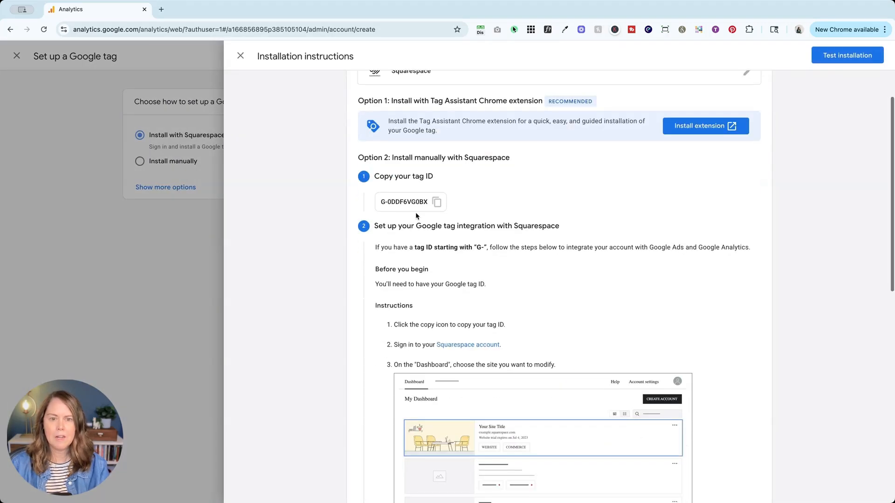
{"action": "scroll", "coordinate": [434, 204], "scroll_direction": "up", "scroll_amount": 3}
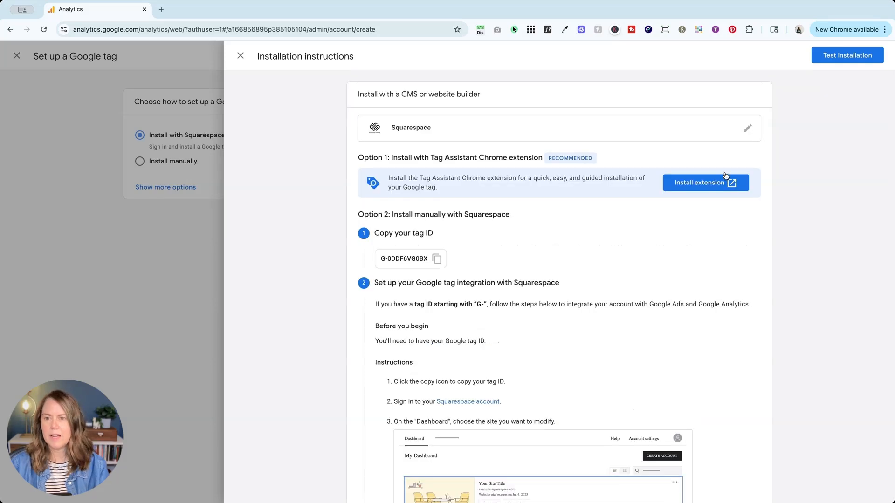
{"action": "left_click", "coordinate": [437, 260]}
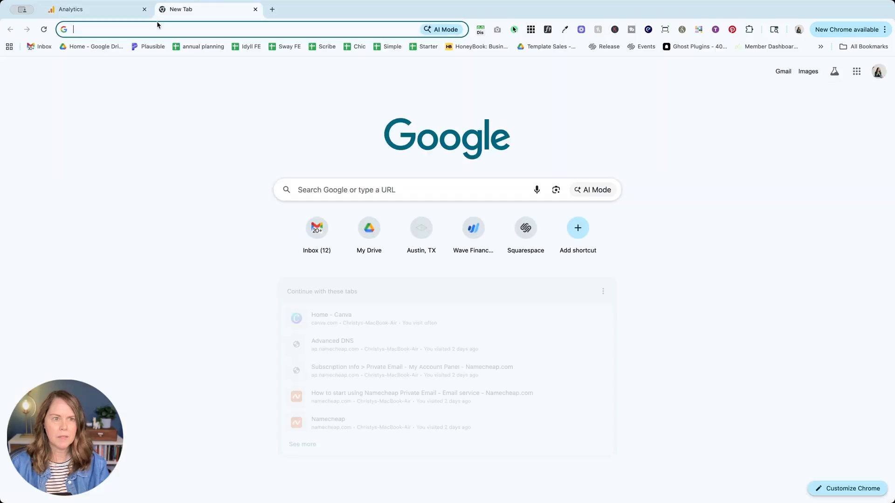
Open the Squarespace admin of the ajscenter site in a new browser tab
{"action": "left_click", "coordinate": [161, 10]}
{"action": "type", "text": "ajsctucson.com"}
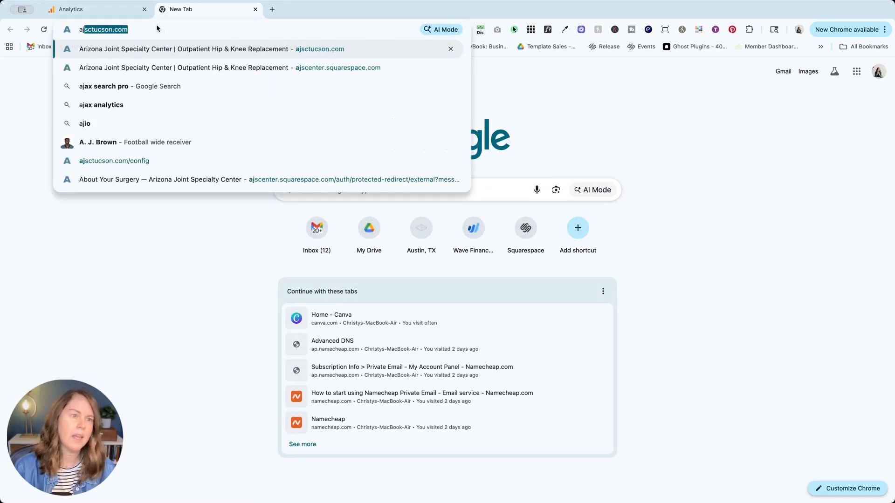
{"action": "key", "text": "Up"}
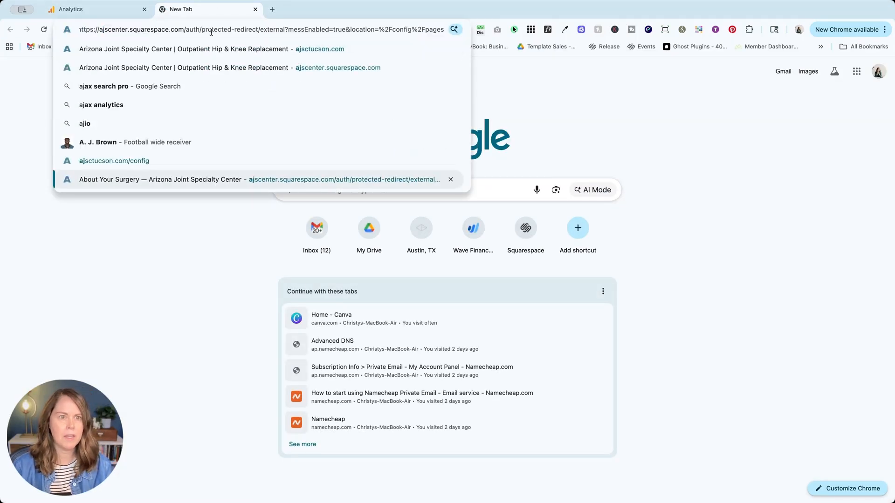
{"action": "key", "text": "Return"}
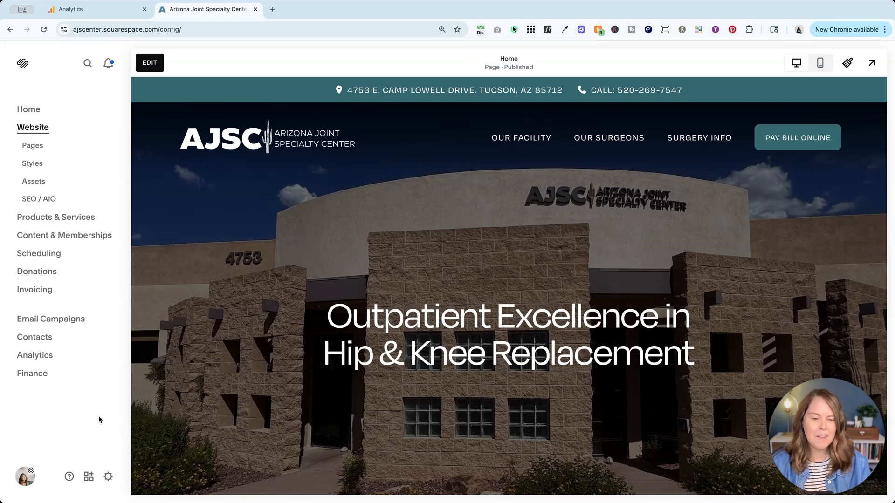
Search the Squarespace settings for "google" and open External API Keys
{"action": "key", "text": "/"}
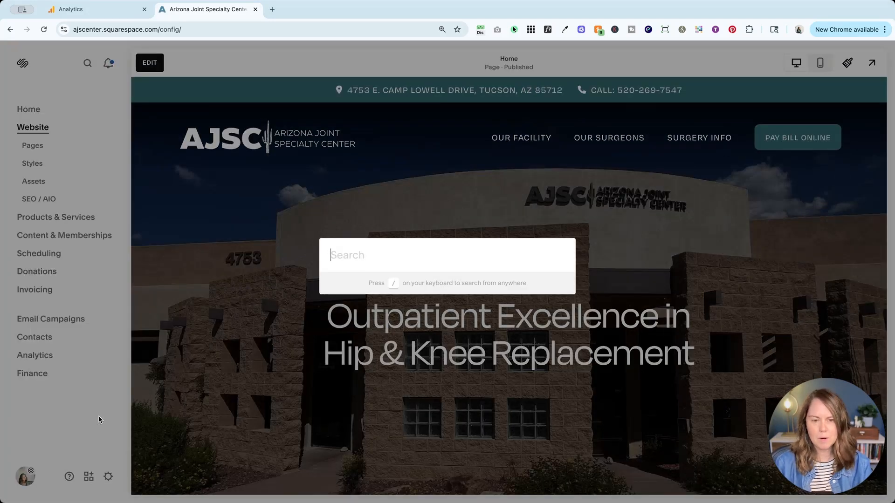
{"action": "type", "text": "google"}
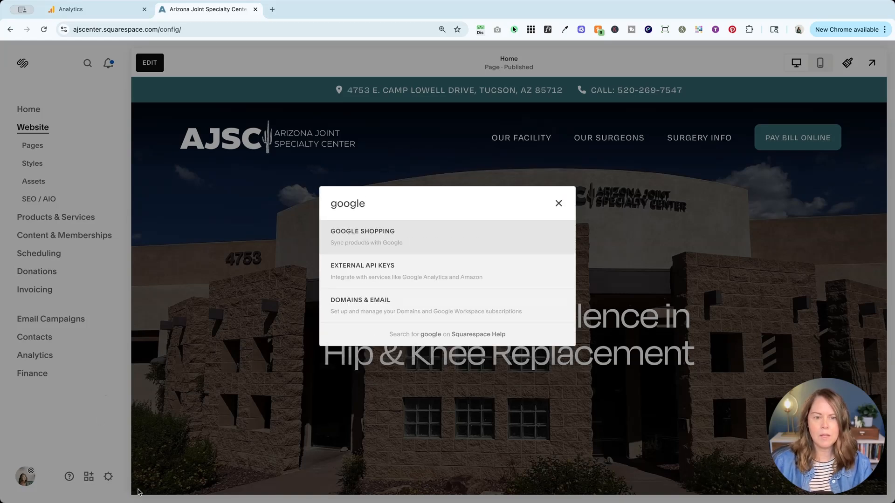
{"action": "left_click", "coordinate": [382, 273]}
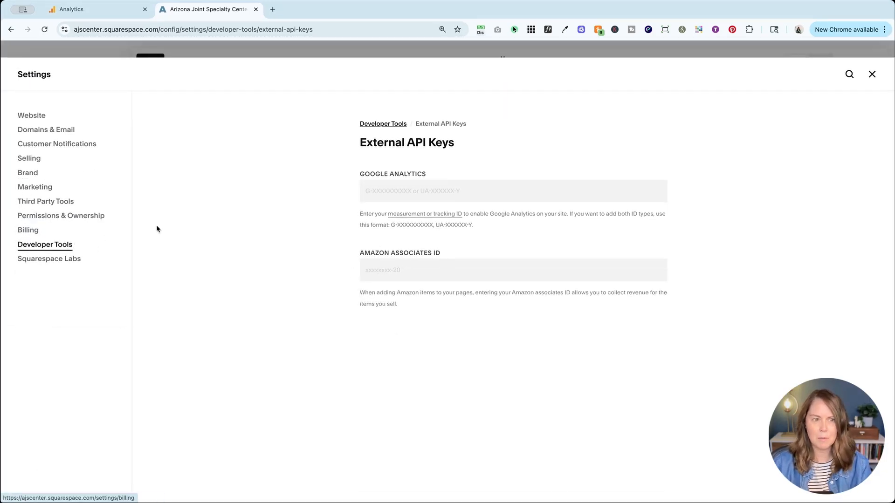
Paste the copied tag ID as the Google Analytics key, save it and close the Squarespace settings
{"action": "key", "text": "super+v"}
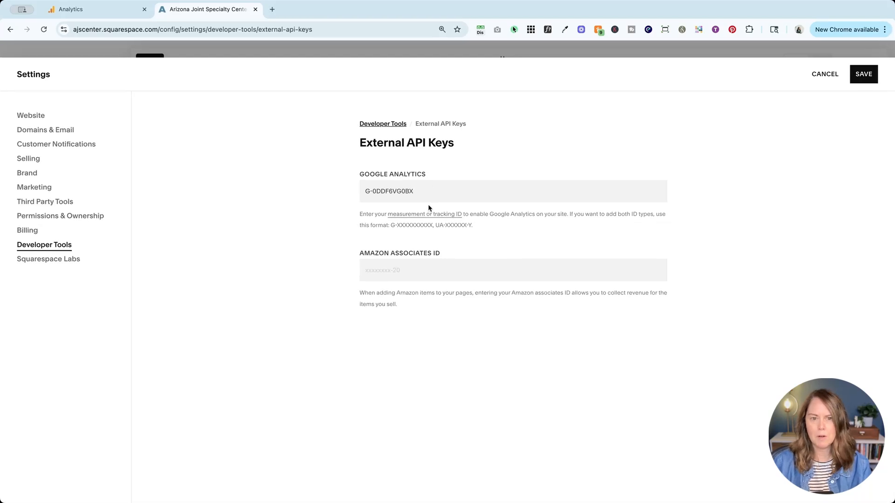
{"action": "left_click", "coordinate": [863, 75]}
{"action": "left_click", "coordinate": [871, 75]}
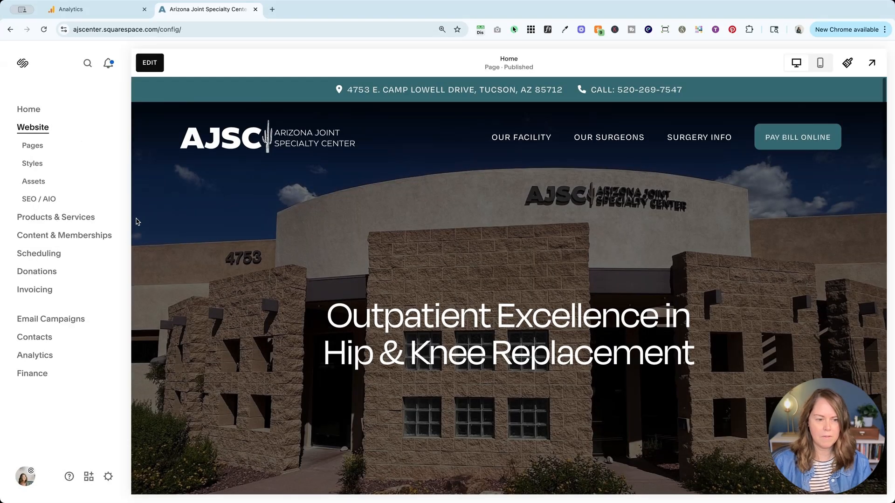
Reopen External API Keys under Developer Tools to check the saved Google Analytics ID, and close the settings
{"action": "left_click", "coordinate": [108, 476]}
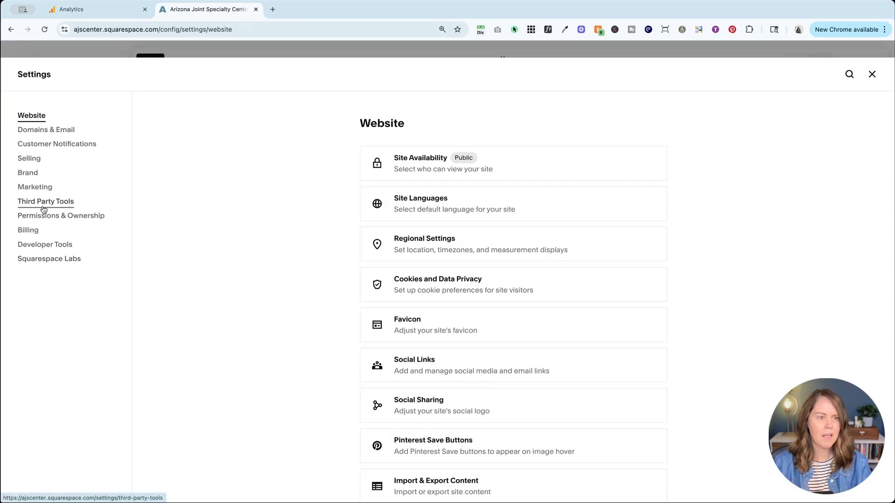
{"action": "left_click", "coordinate": [44, 246]}
{"action": "left_click", "coordinate": [444, 159]}
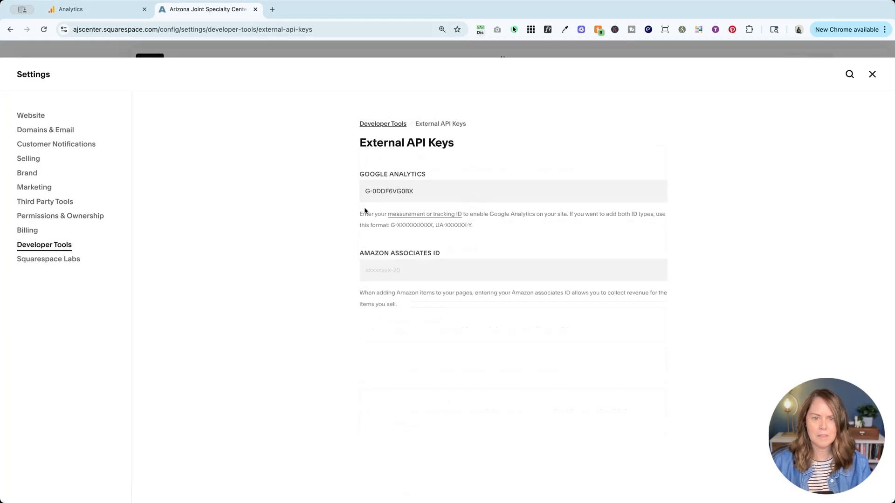
{"action": "left_click", "coordinate": [871, 75]}
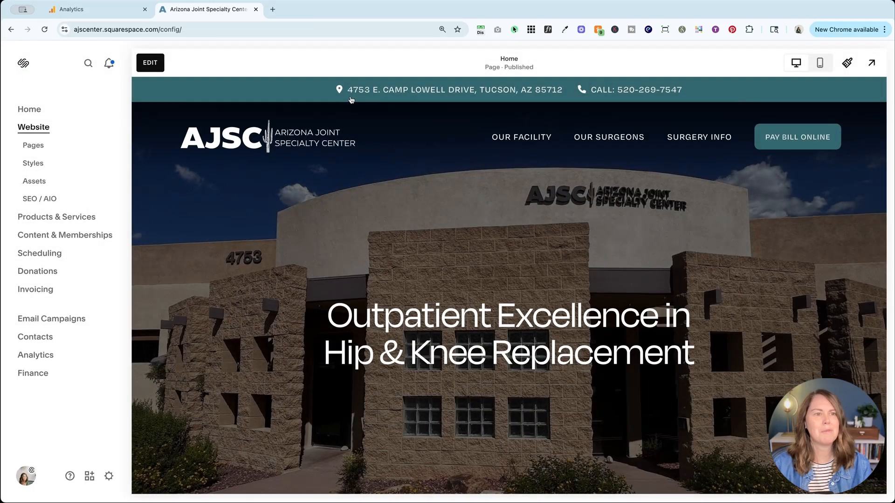
Switch back to Google Analytics, test the Squarespace tag installation and finish the setup to return to the web stream details
{"action": "left_click", "coordinate": [106, 13]}
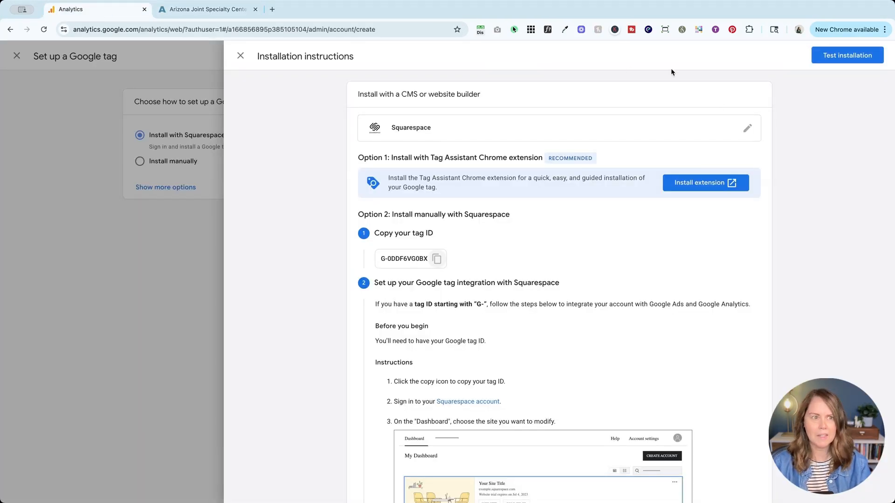
{"action": "left_click", "coordinate": [841, 56]}
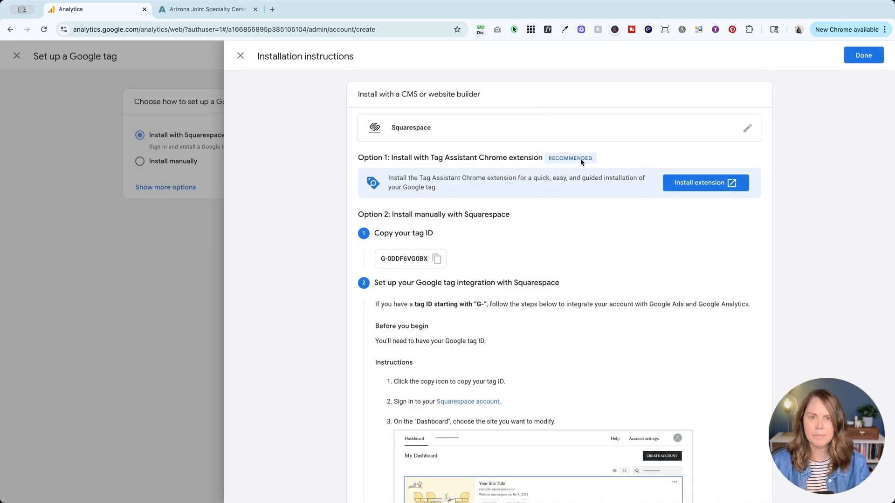
{"action": "scroll", "coordinate": [659, 124], "scroll_direction": "down", "scroll_amount": 12}
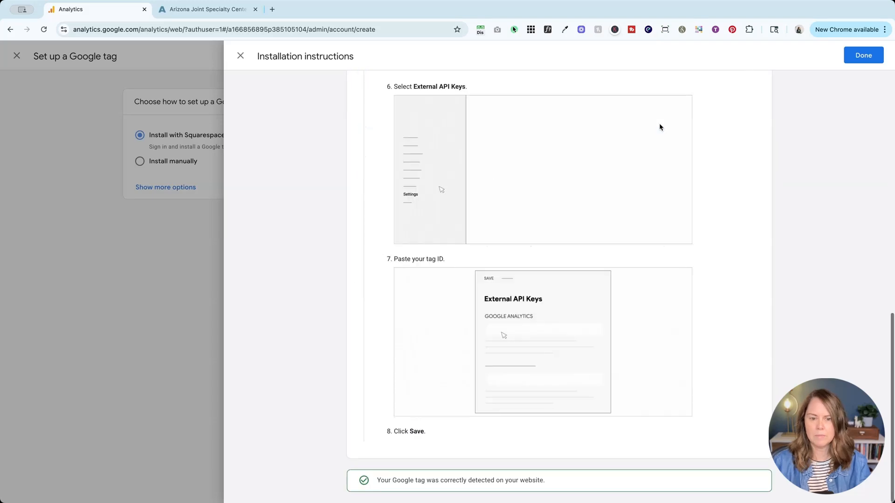
{"action": "scroll", "coordinate": [659, 124], "scroll_direction": "up", "scroll_amount": 12}
{"action": "scroll", "coordinate": [659, 125], "scroll_direction": "down", "scroll_amount": 12}
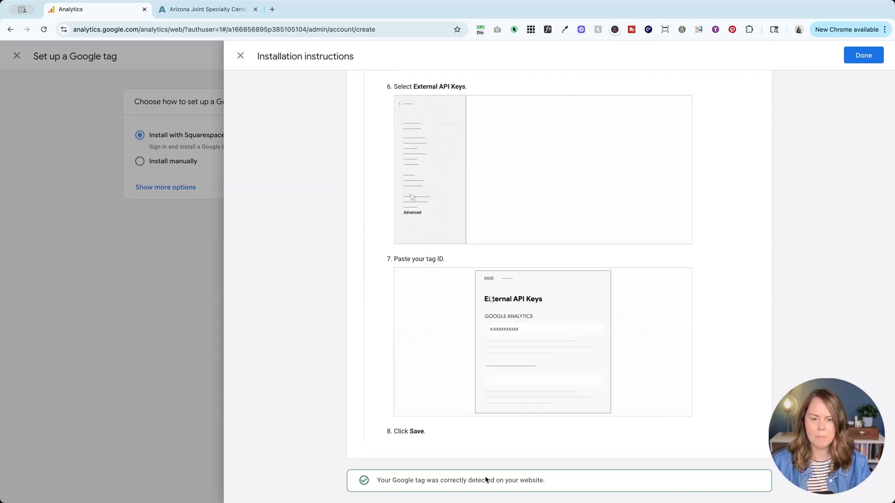
{"action": "left_click", "coordinate": [863, 55]}
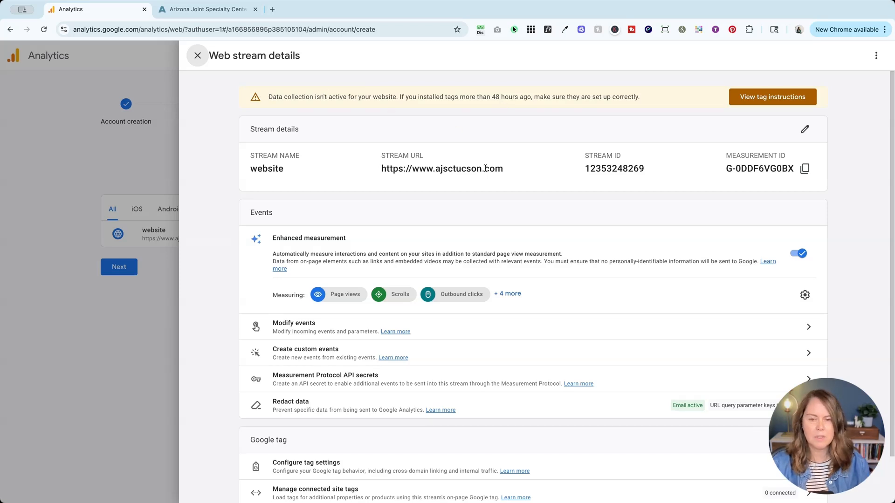
{"action": "scroll", "coordinate": [487, 169], "scroll_direction": "down", "scroll_amount": 2}
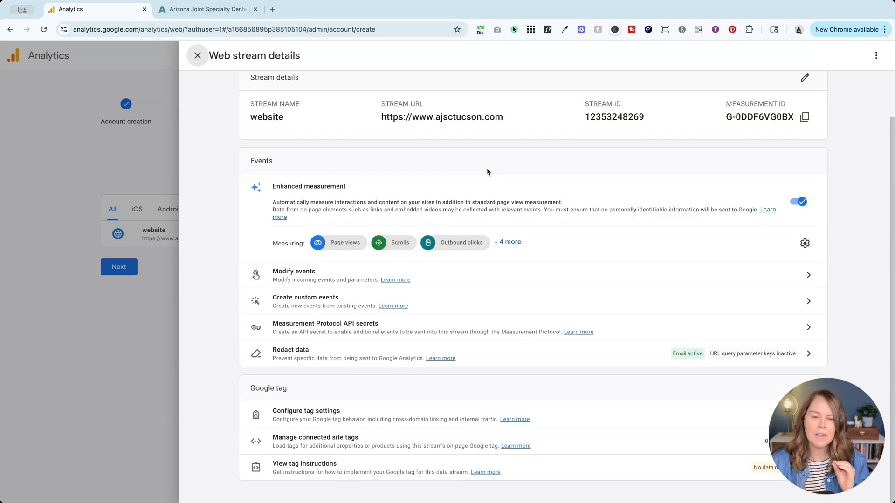